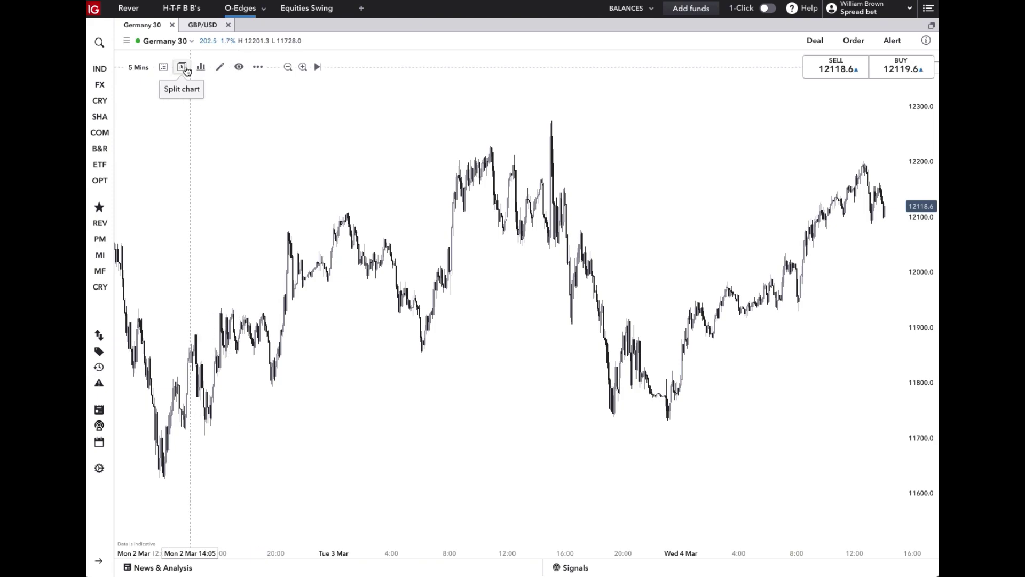
Open the 5 Mins timeframe dropdown to see the intervals from Monthly to Tick.
{"action": "left_click", "coordinate": [143, 68]}
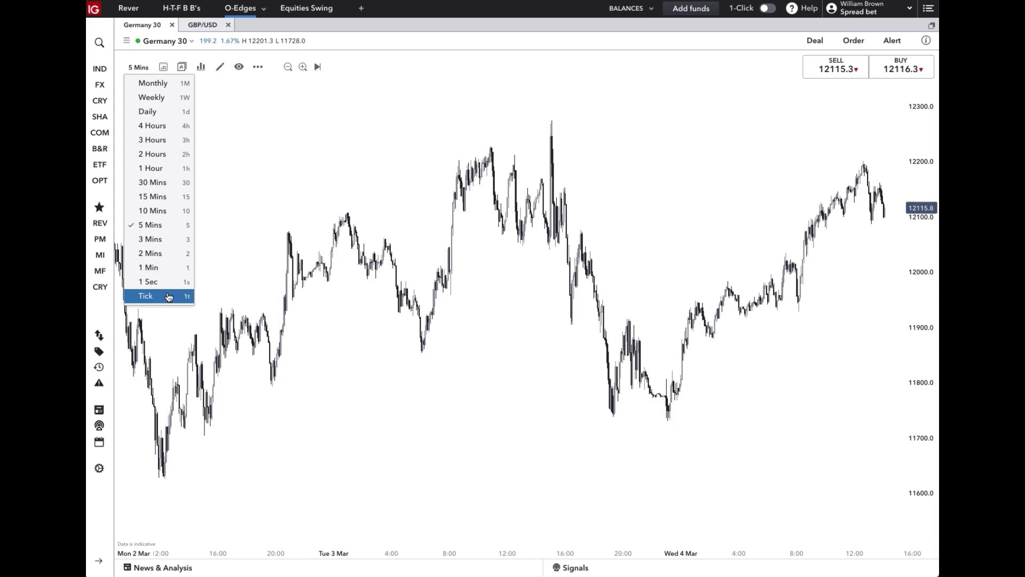
Open the date-range presets and the Go to date calendar.
{"action": "left_click", "coordinate": [165, 69]}
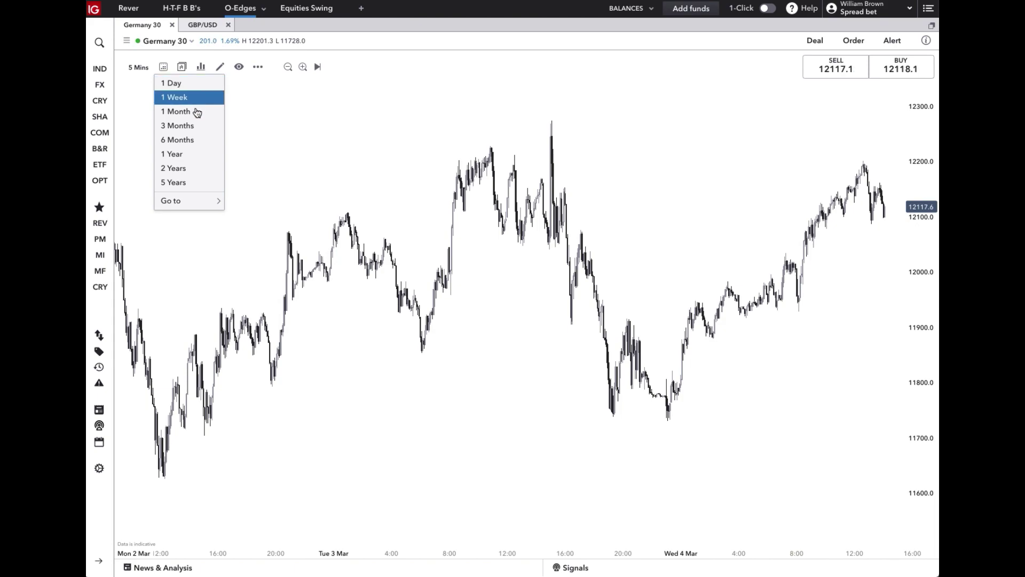
{"action": "mouse_move", "coordinate": [214, 201]}
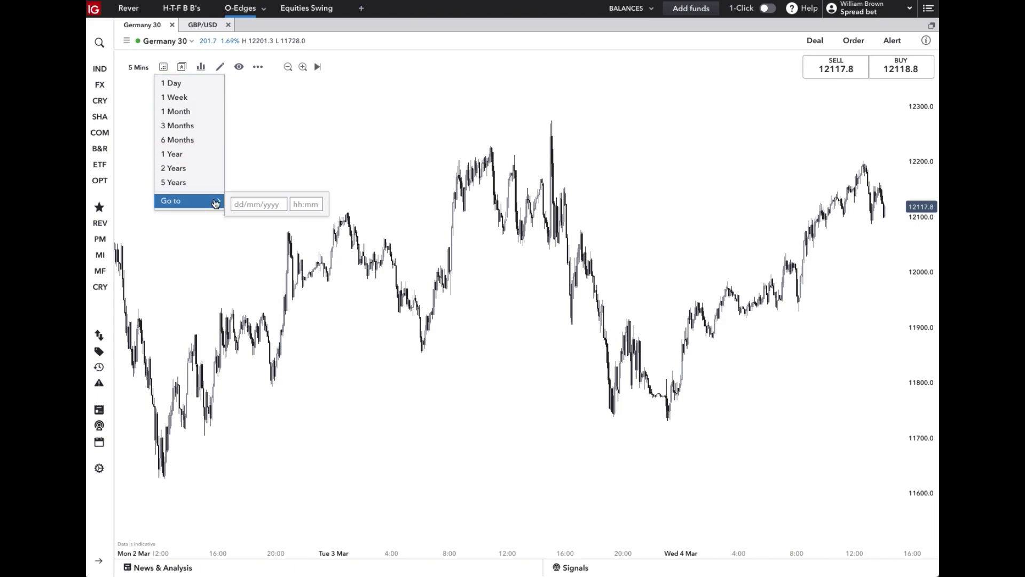
{"action": "left_click", "coordinate": [258, 204]}
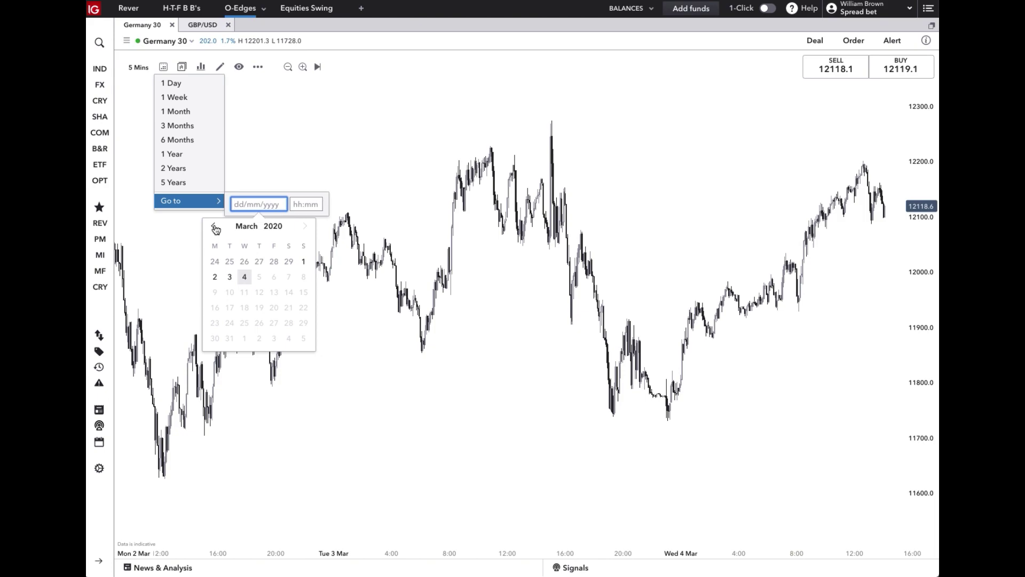
Step the calendar back to March 2019, then dismiss the date-range menu.
{"action": "left_click", "coordinate": [215, 227]}
{"action": "left_click", "coordinate": [215, 226]}
{"action": "left_click", "coordinate": [215, 226]}
{"action": "left_click", "coordinate": [215, 226]}
{"action": "left_click", "coordinate": [215, 227]}
{"action": "left_click", "coordinate": [215, 227]}
{"action": "left_click", "coordinate": [215, 227]}
{"action": "left_click", "coordinate": [215, 227]}
{"action": "left_click", "coordinate": [215, 227]}
{"action": "left_click", "coordinate": [214, 227]}
{"action": "left_click", "coordinate": [214, 227]}
{"action": "left_click", "coordinate": [214, 227]}
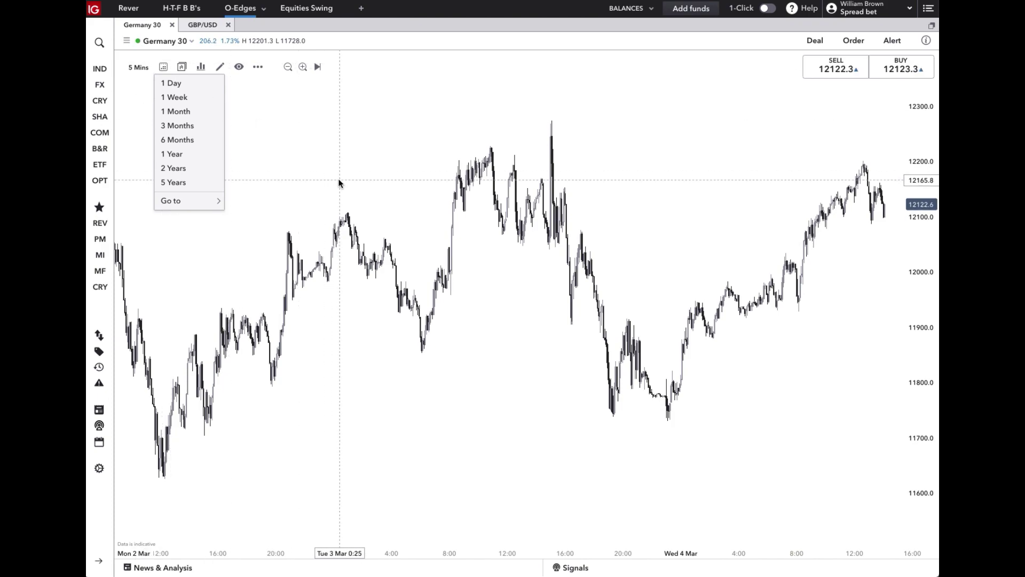
{"action": "left_click", "coordinate": [351, 190]}
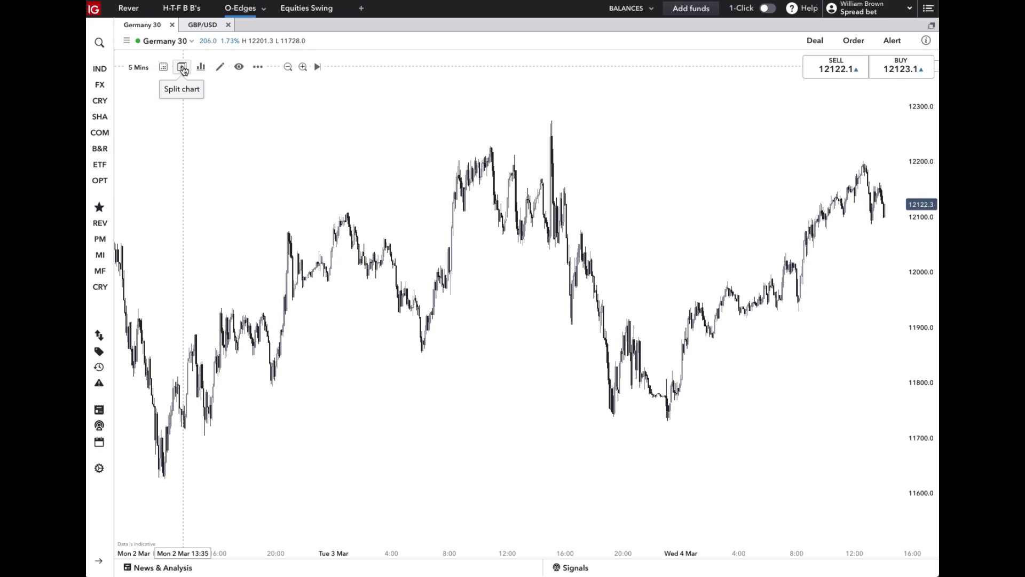
Split into side-by-side 5-minute and Daily charts and zoom the Daily chart in twice.
{"action": "left_click", "coordinate": [182, 67]}
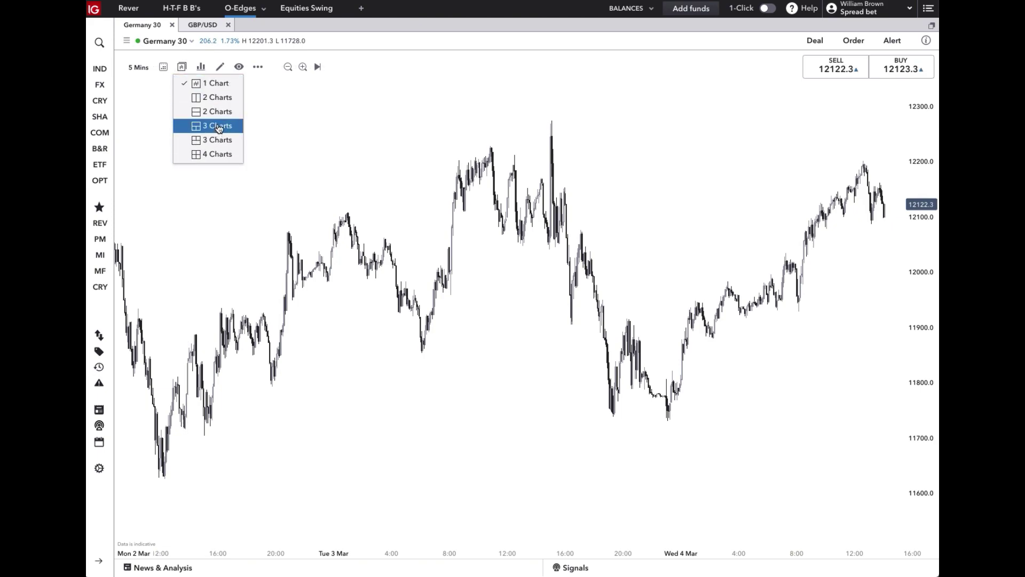
{"action": "left_click", "coordinate": [214, 98]}
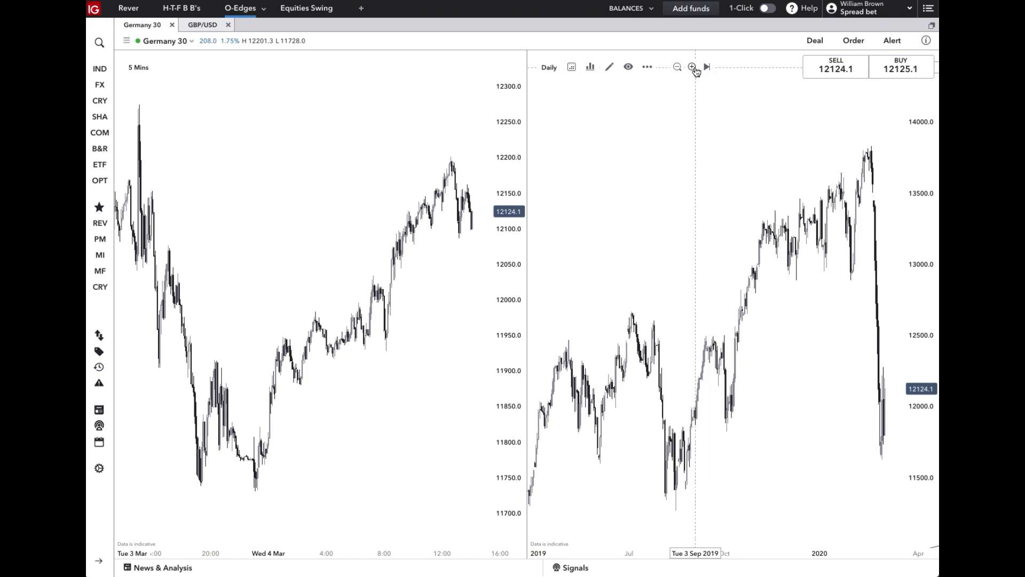
{"action": "left_click", "coordinate": [692, 67]}
{"action": "left_click", "coordinate": [693, 68]}
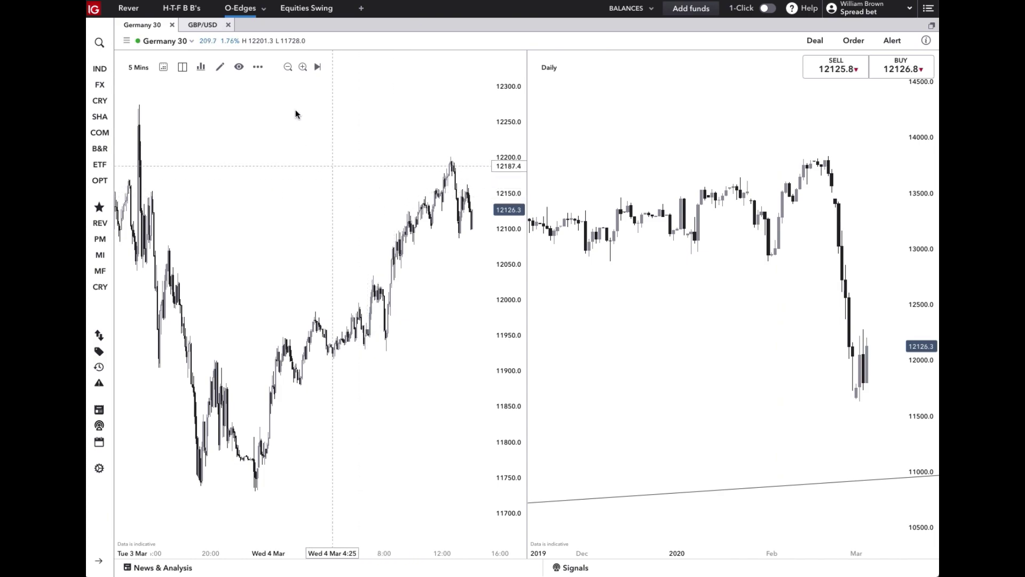
Zoom the 5-minute chart in, widen its price axis, then revert to one chart.
{"action": "left_click", "coordinate": [303, 67]}
{"action": "left_click_drag", "start_coordinate": [510, 251], "coordinate": [480, 275]}
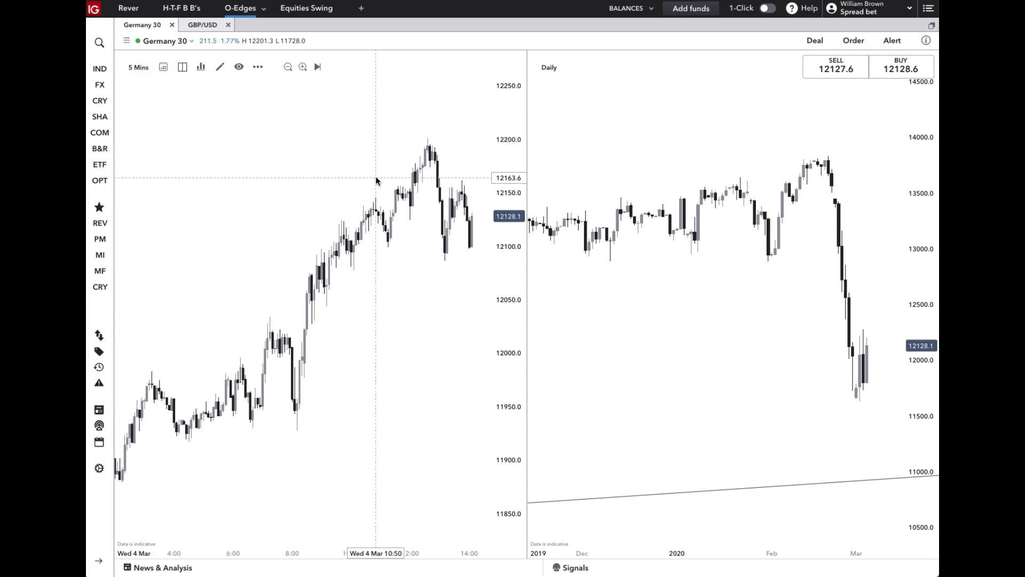
{"action": "left_click", "coordinate": [182, 67]}
{"action": "left_click", "coordinate": [198, 80]}
Show the technical indicator list, including Moving Average, RSI and Donchian Channel.
{"action": "left_click", "coordinate": [201, 68]}
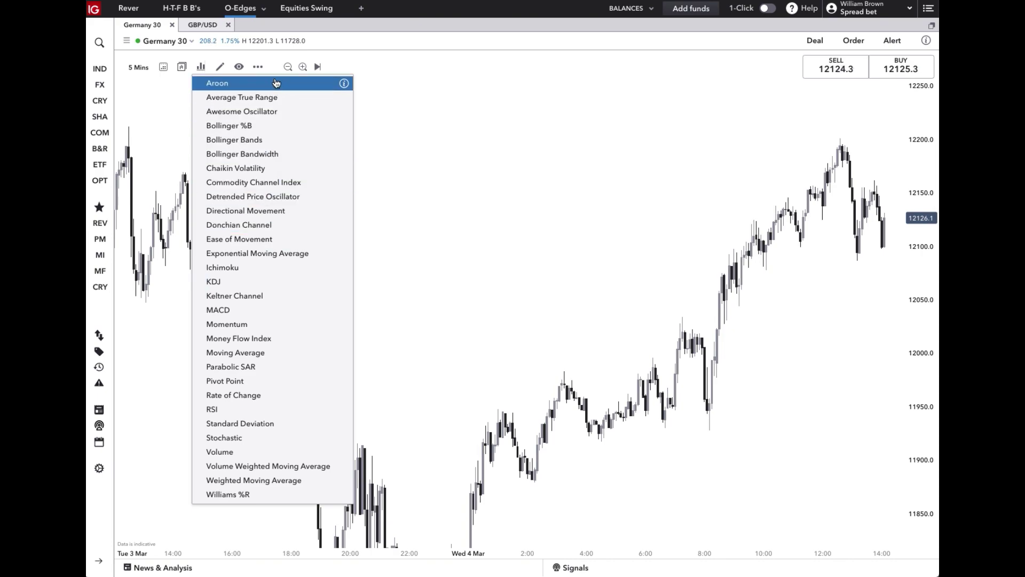
Show the drawing tools: Arrow, Fibonacci retracement, Rectangle, Trend and Measure tool.
{"action": "left_click", "coordinate": [220, 67]}
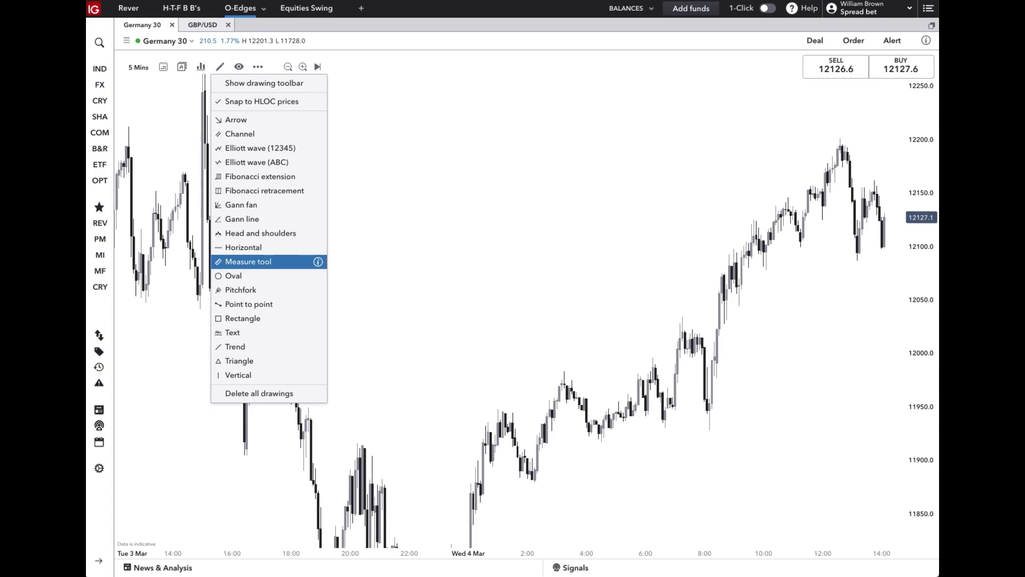
Measure the Tue 3 Mar evening candles (31 bars, −78.2, −0.64%), then clear the measurement.
{"action": "left_click", "coordinate": [251, 261]}
{"action": "left_click", "coordinate": [387, 209]}
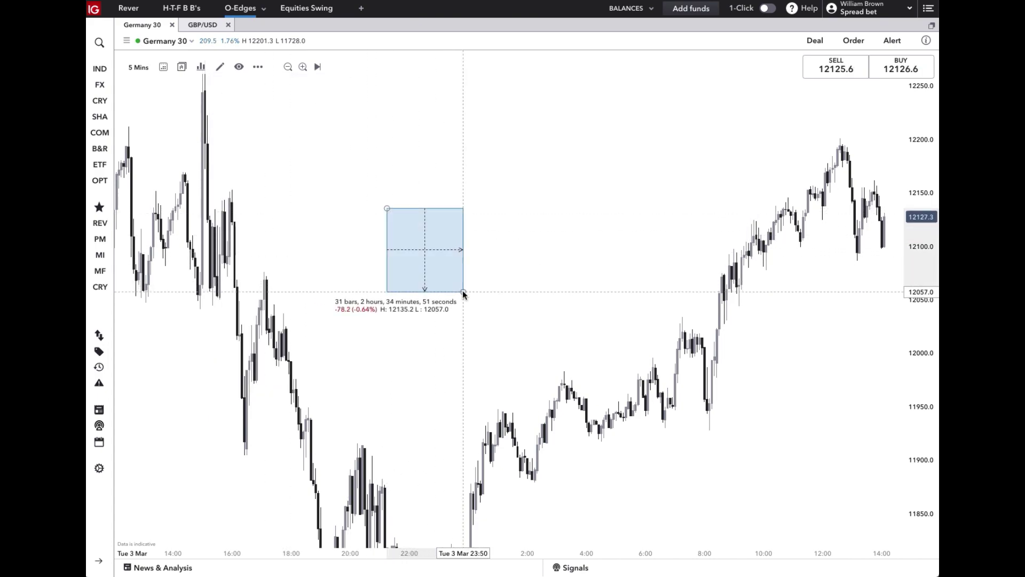
{"action": "left_click", "coordinate": [463, 291]}
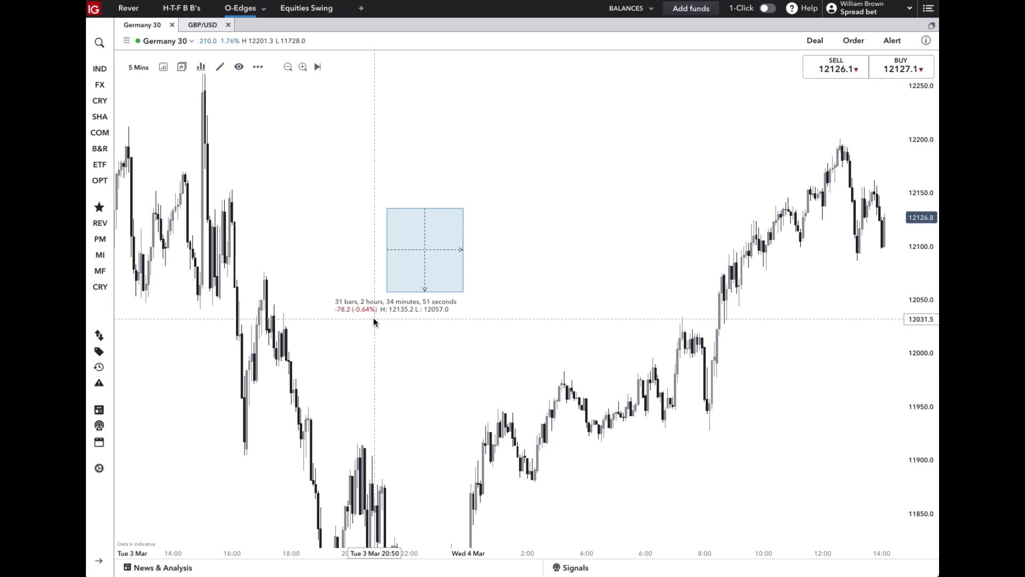
{"action": "left_click", "coordinate": [392, 284]}
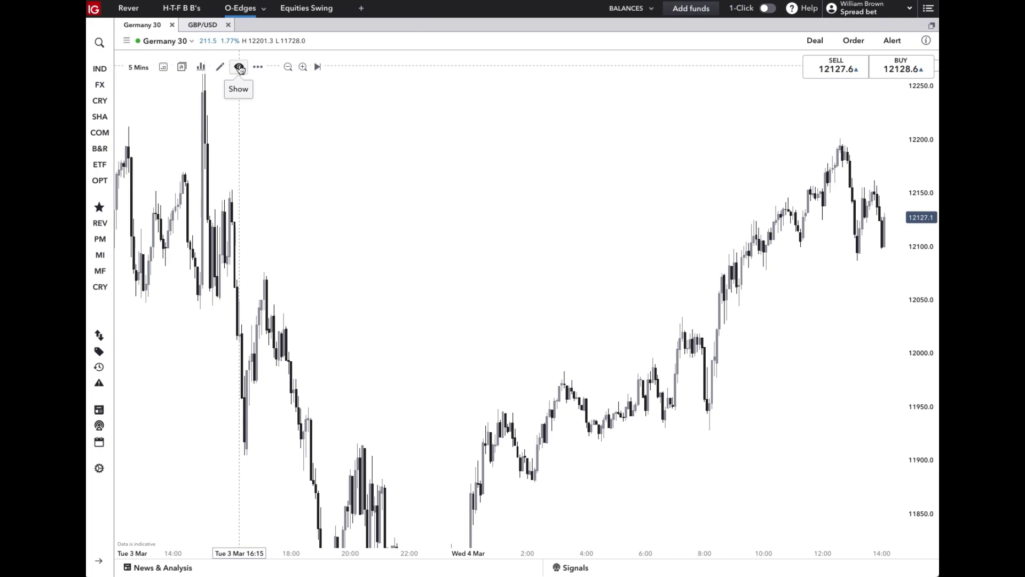
Check the chart display options, then browse the Other menu's Events, Types, Scale and Layouts submenus.
{"action": "left_click", "coordinate": [240, 69]}
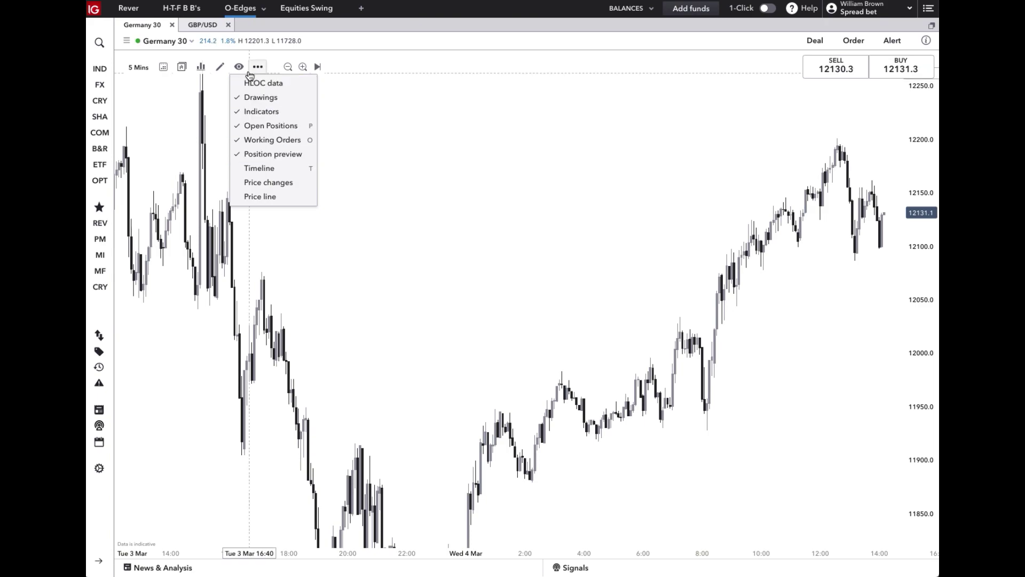
{"action": "left_click", "coordinate": [257, 67]}
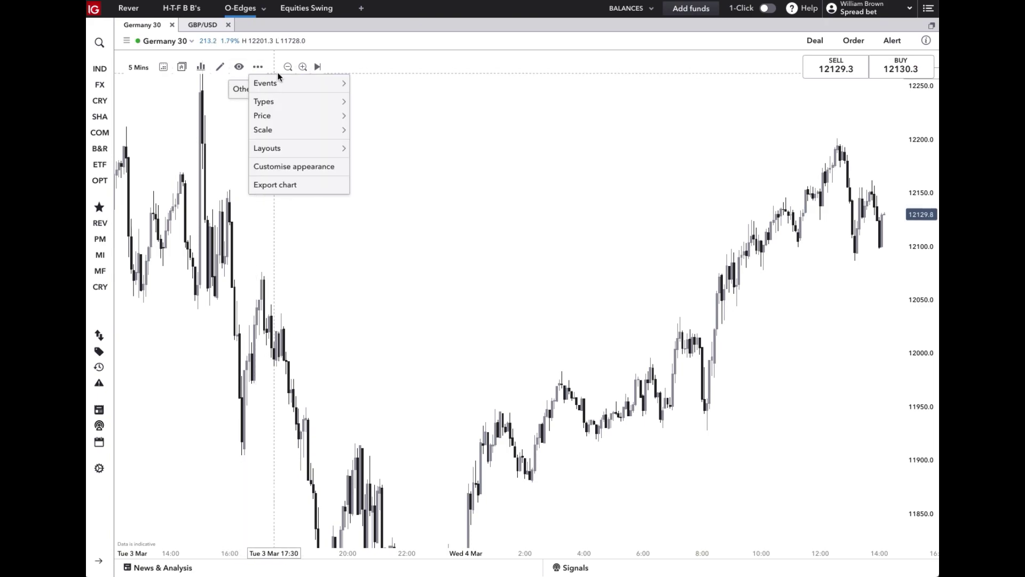
{"action": "mouse_move", "coordinate": [306, 87]}
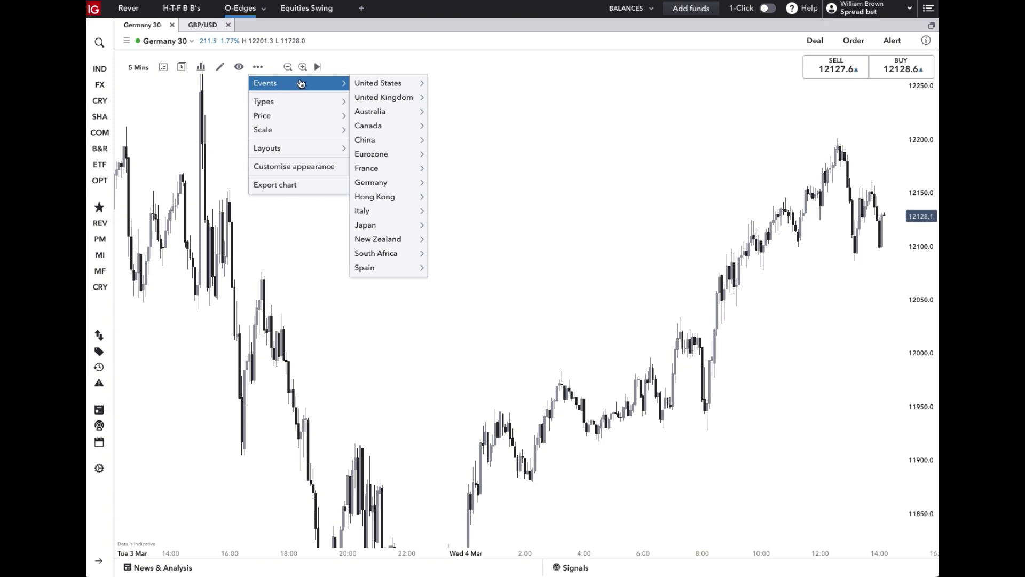
{"action": "mouse_move", "coordinate": [302, 105]}
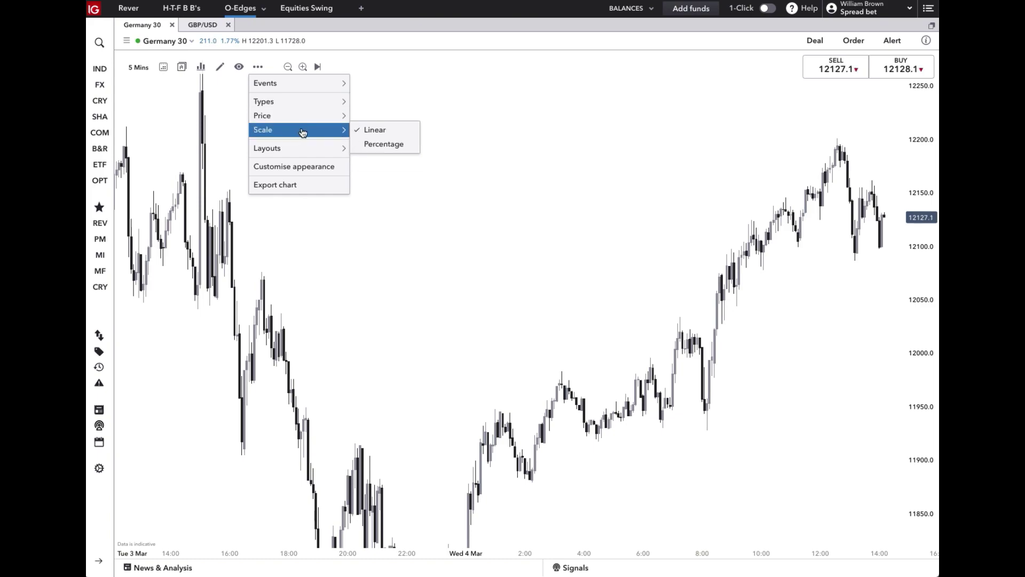
{"action": "mouse_move", "coordinate": [304, 149]}
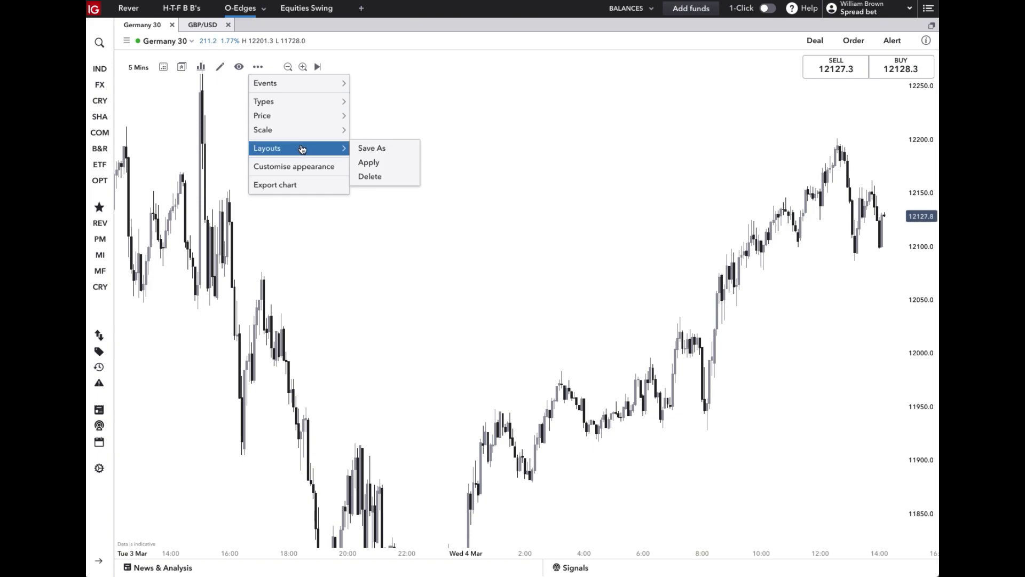